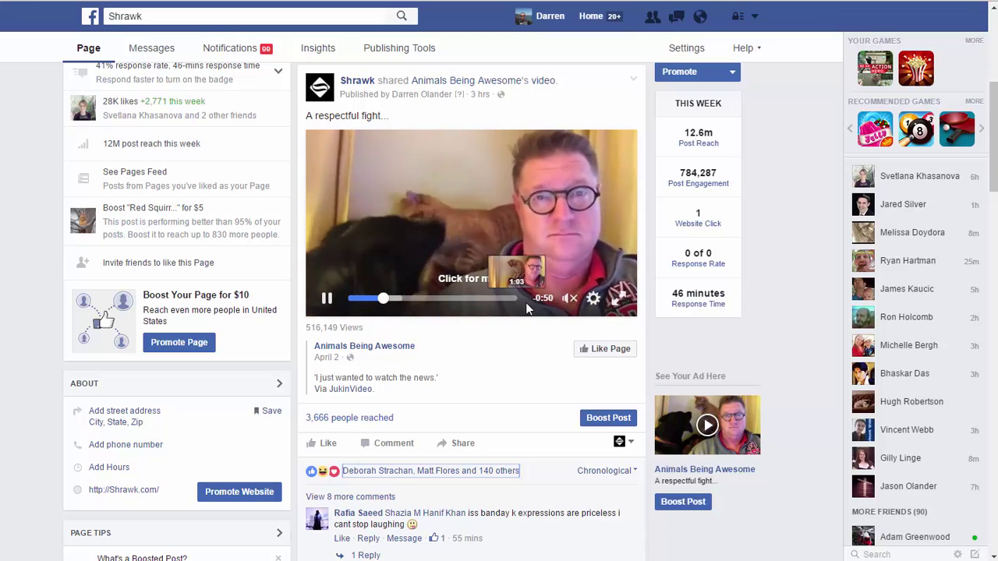
Look over the page's recent posts and the list of people who reacted to the shared "A respectful fight..." video.
{"action": "scroll", "coordinate": [558, 292], "scroll_direction": "down", "scroll_amount": 3}
{"action": "scroll", "coordinate": [557, 293], "scroll_direction": "down", "scroll_amount": 7}
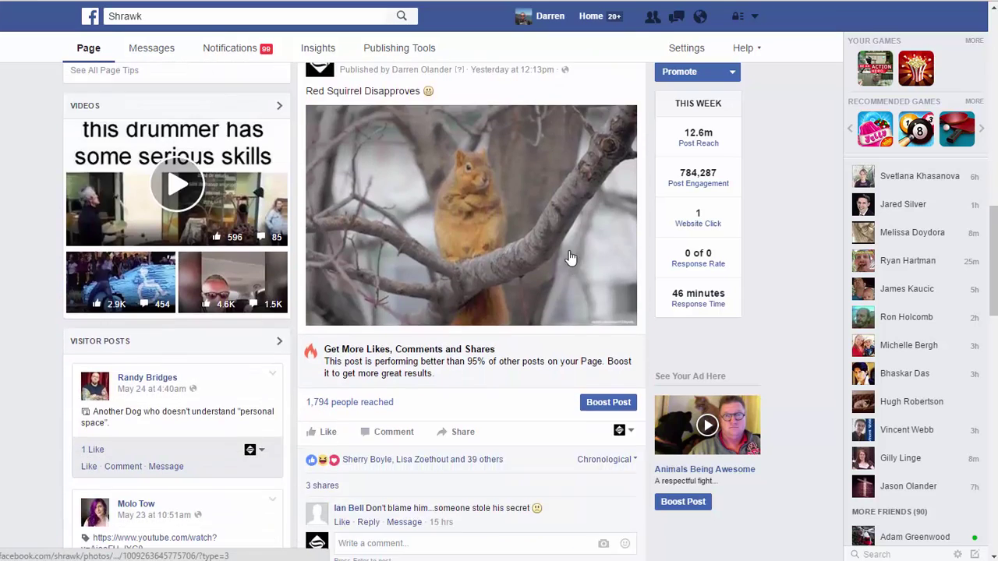
{"action": "scroll", "coordinate": [553, 272], "scroll_direction": "up", "scroll_amount": 8}
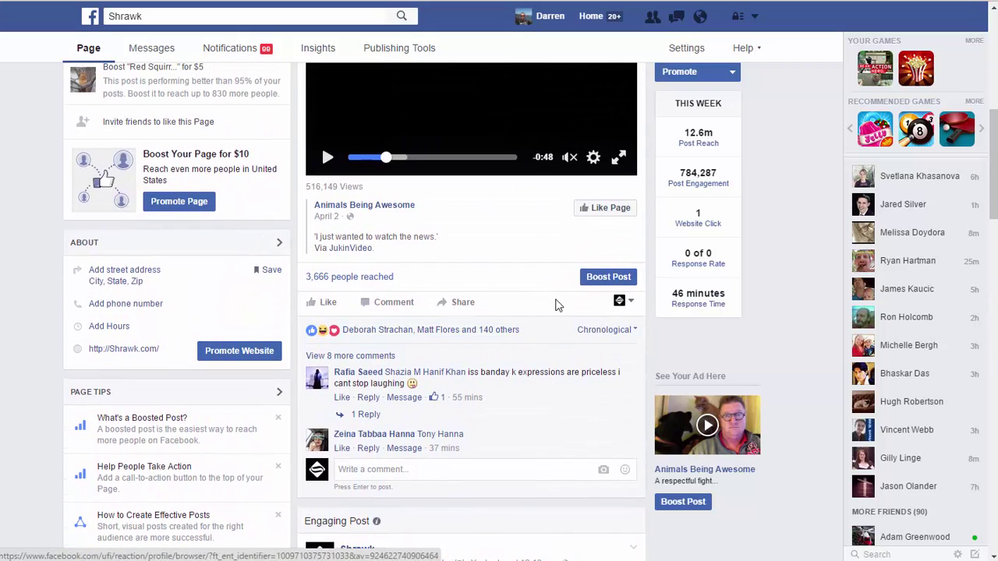
{"action": "scroll", "coordinate": [546, 306], "scroll_direction": "up", "scroll_amount": 2}
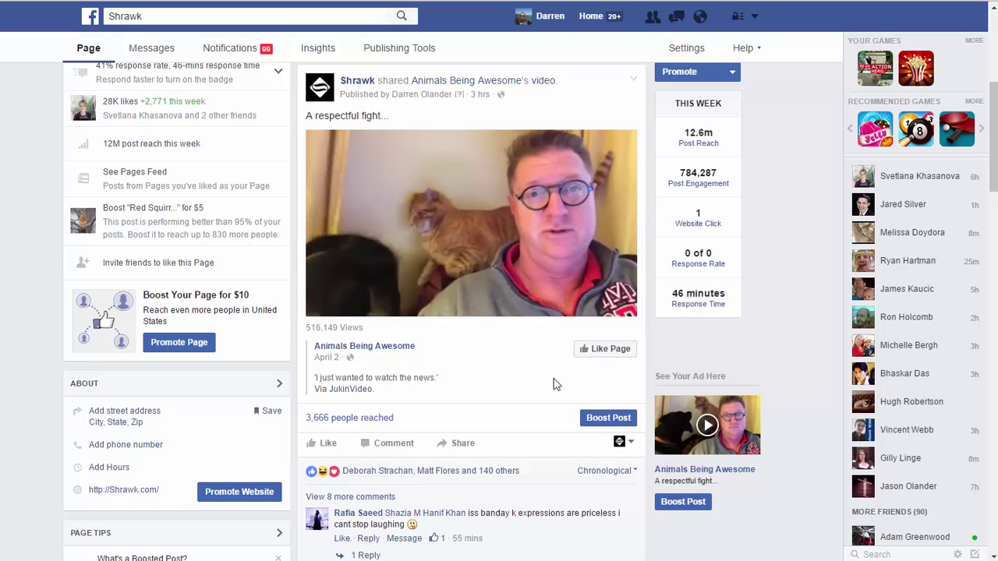
{"action": "scroll", "coordinate": [552, 383], "scroll_direction": "down", "scroll_amount": 2}
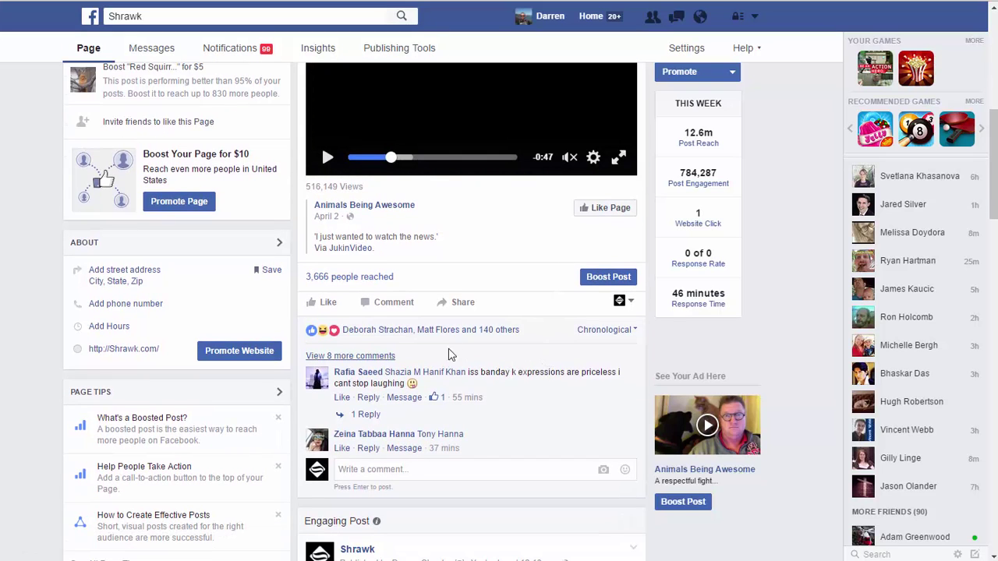
{"action": "left_click", "coordinate": [509, 337]}
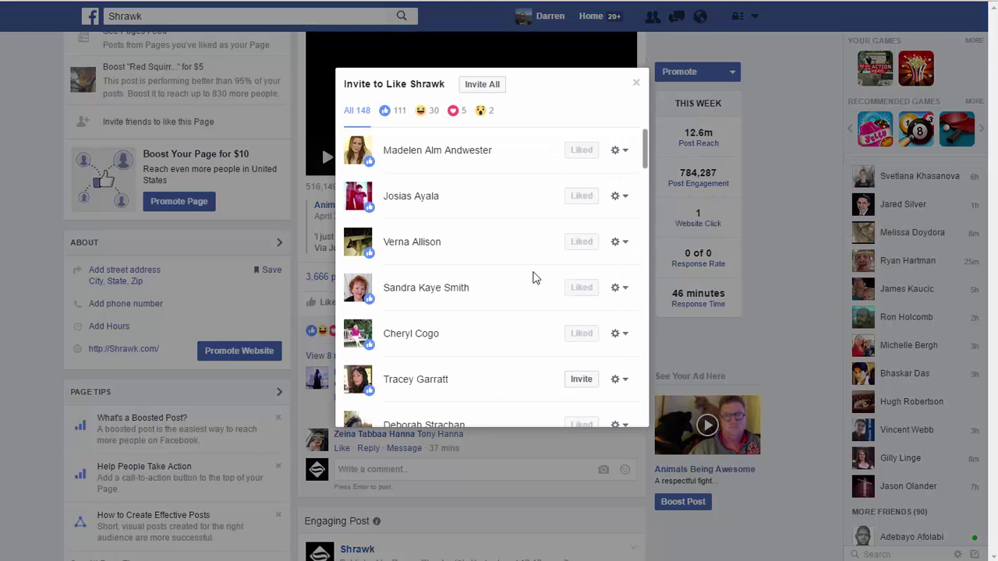
{"action": "scroll", "coordinate": [568, 254], "scroll_direction": "down", "scroll_amount": 2}
{"action": "scroll", "coordinate": [535, 260], "scroll_direction": "up", "scroll_amount": 2}
{"action": "left_click", "coordinate": [297, 290]}
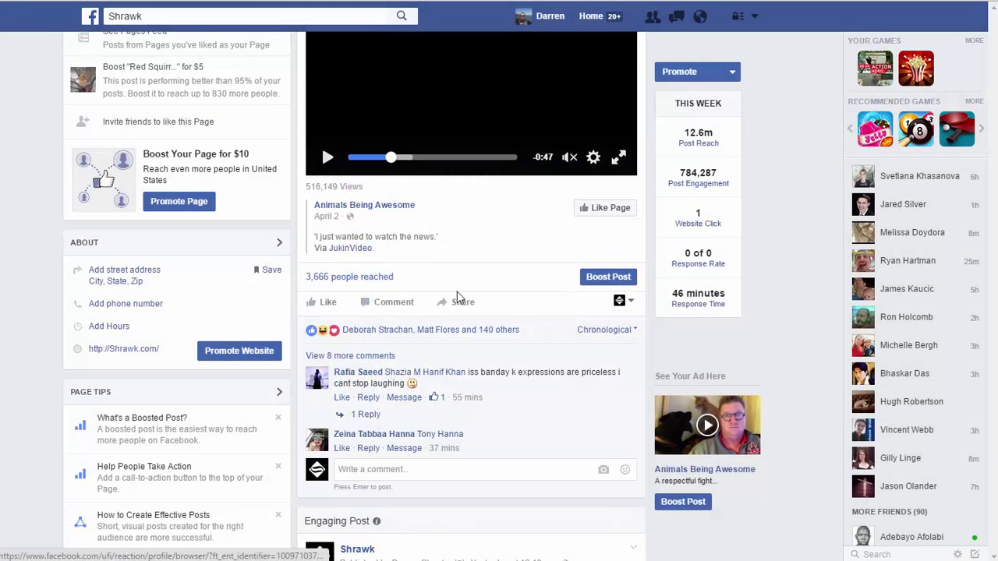
Open the list of people who reacted to the shared video post and examine each person's invitation status.
{"action": "left_click", "coordinate": [505, 330]}
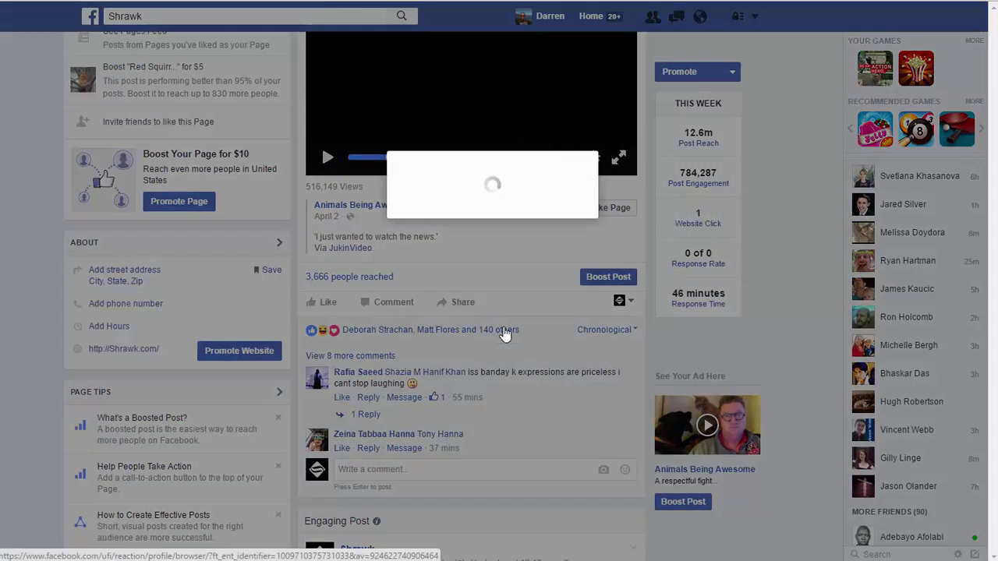
{"action": "scroll", "coordinate": [567, 159], "scroll_direction": "down", "scroll_amount": 5}
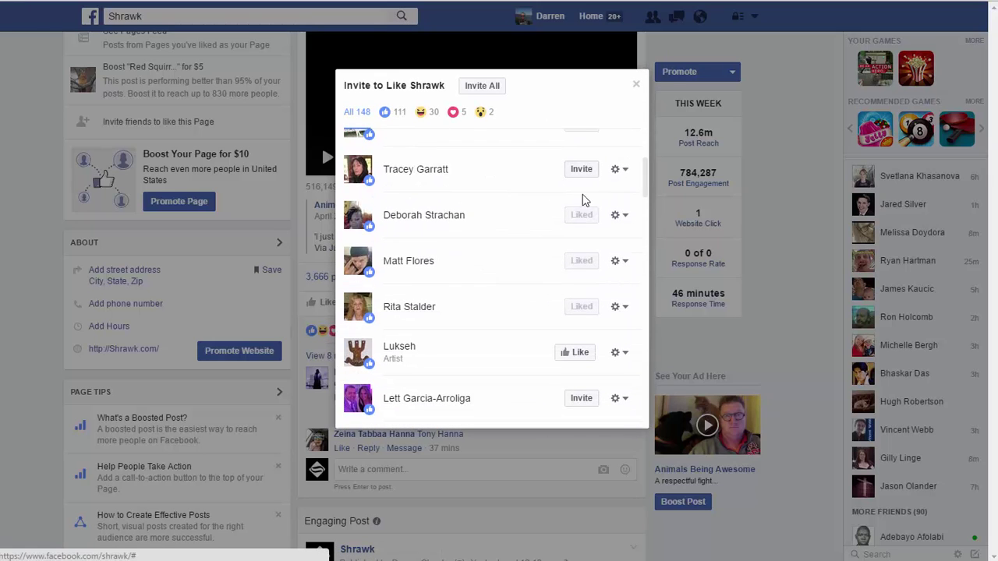
{"action": "scroll", "coordinate": [529, 319], "scroll_direction": "down", "scroll_amount": 2}
{"action": "scroll", "coordinate": [529, 320], "scroll_direction": "down", "scroll_amount": 12}
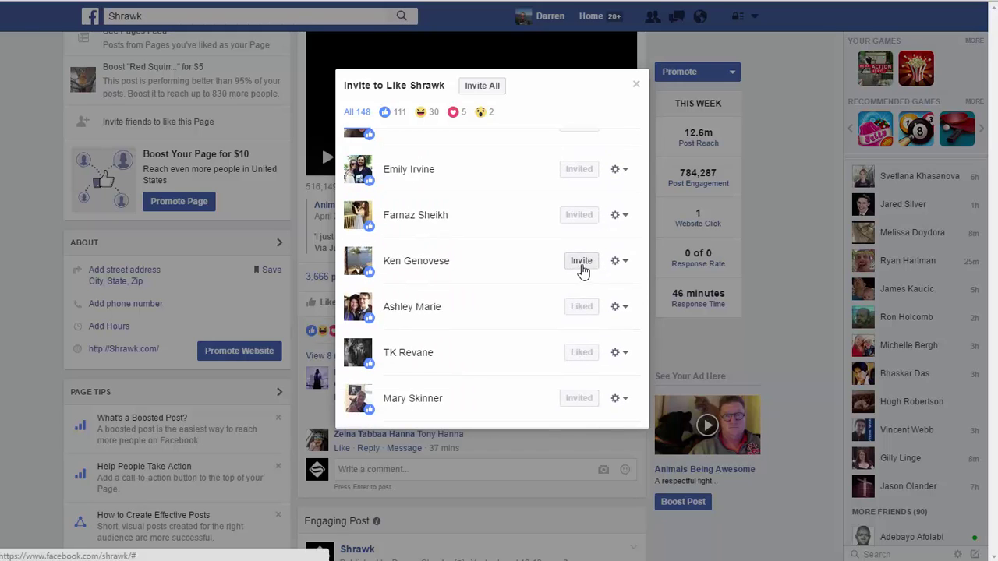
{"action": "scroll", "coordinate": [546, 296], "scroll_direction": "down", "scroll_amount": 3}
{"action": "scroll", "coordinate": [554, 297], "scroll_direction": "down", "scroll_amount": 3}
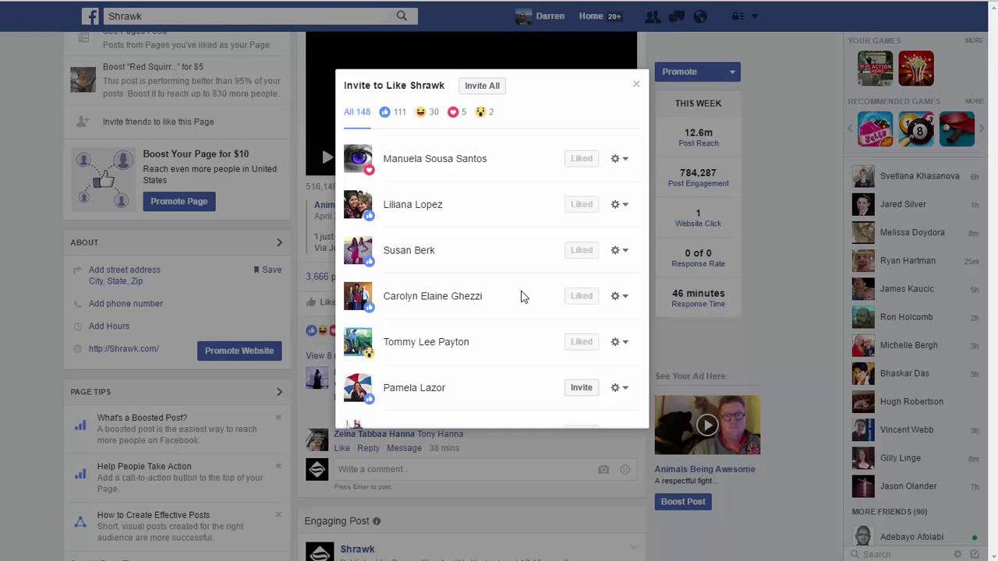
{"action": "scroll", "coordinate": [522, 296], "scroll_direction": "down", "scroll_amount": 4}
{"action": "scroll", "coordinate": [523, 300], "scroll_direction": "down", "scroll_amount": 1}
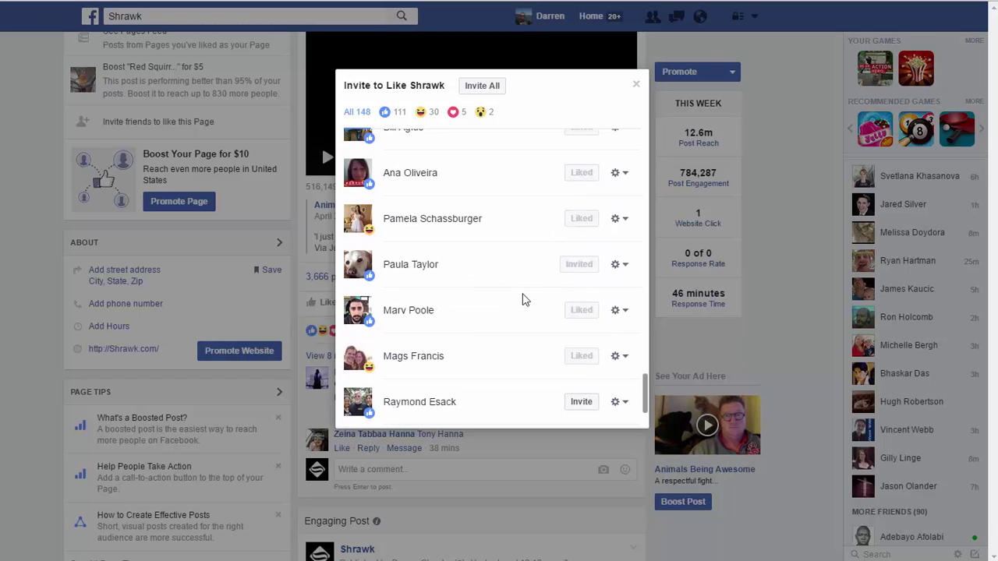
Invite all the people listed so far to like the Shrawk page at once.
{"action": "scroll", "coordinate": [523, 300], "scroll_direction": "up", "scroll_amount": 5}
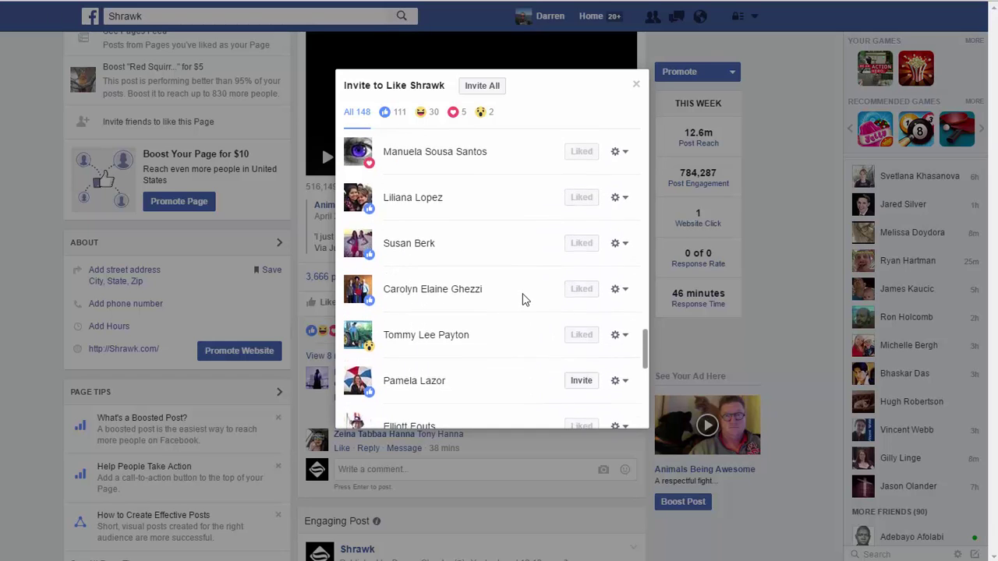
{"action": "scroll", "coordinate": [524, 300], "scroll_direction": "up", "scroll_amount": 4}
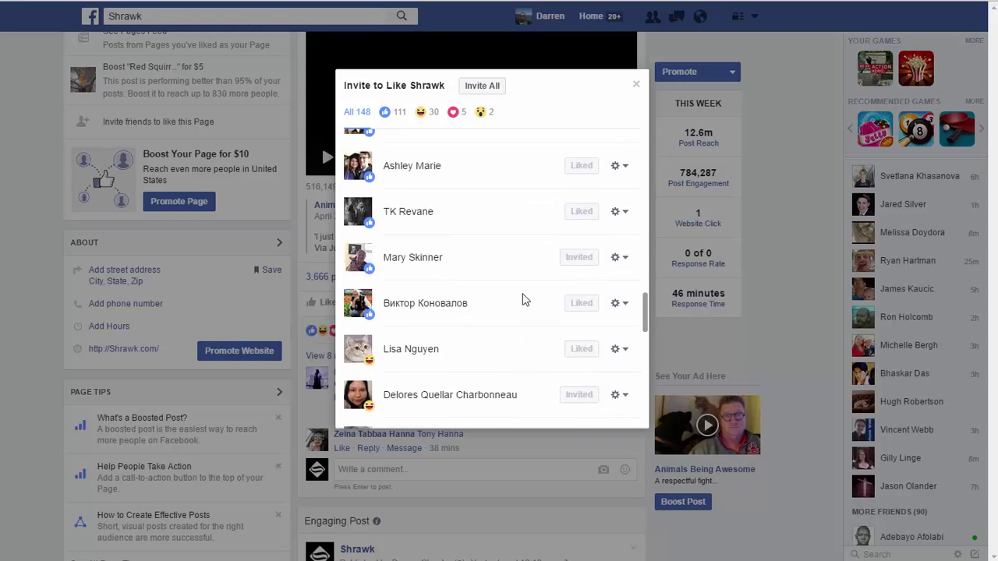
{"action": "scroll", "coordinate": [524, 300], "scroll_direction": "up", "scroll_amount": 2}
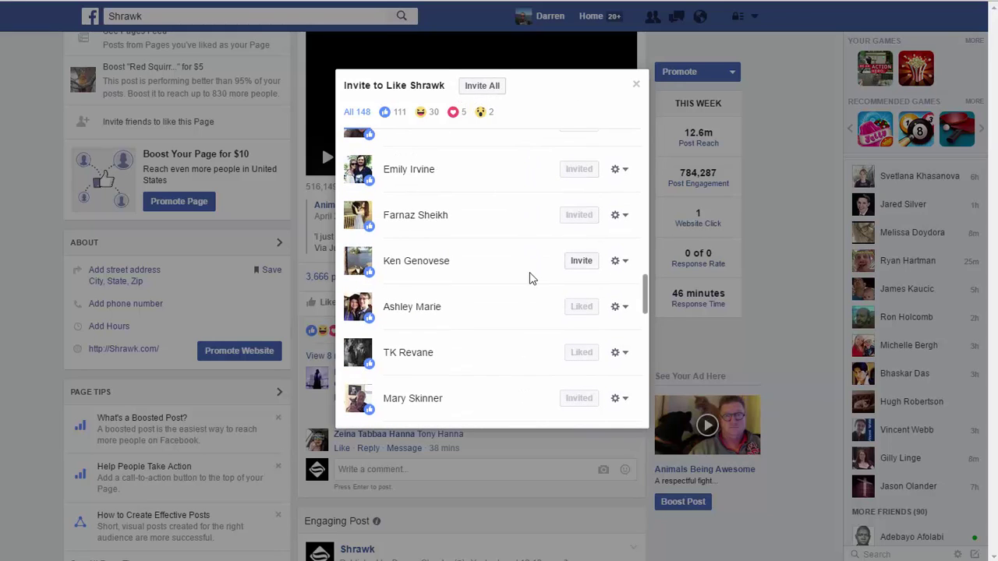
{"action": "scroll", "coordinate": [533, 296], "scroll_direction": "up", "scroll_amount": 6}
{"action": "left_click_drag", "start_coordinate": [646, 220], "coordinate": [657, 131]}
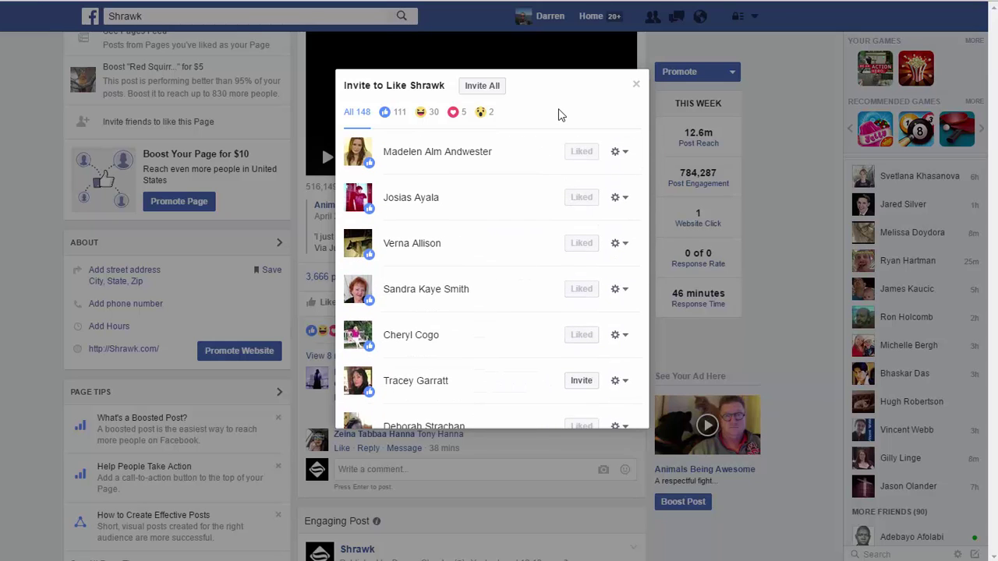
{"action": "left_click", "coordinate": [494, 90]}
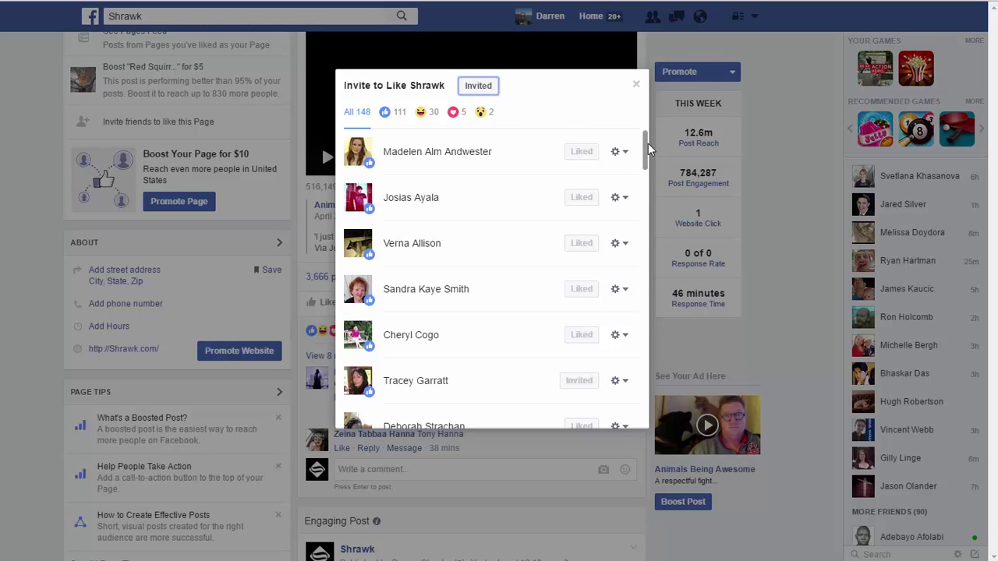
Load two further batches of people at the end of the reaction list.
{"action": "left_click_drag", "start_coordinate": [645, 164], "coordinate": [657, 421]}
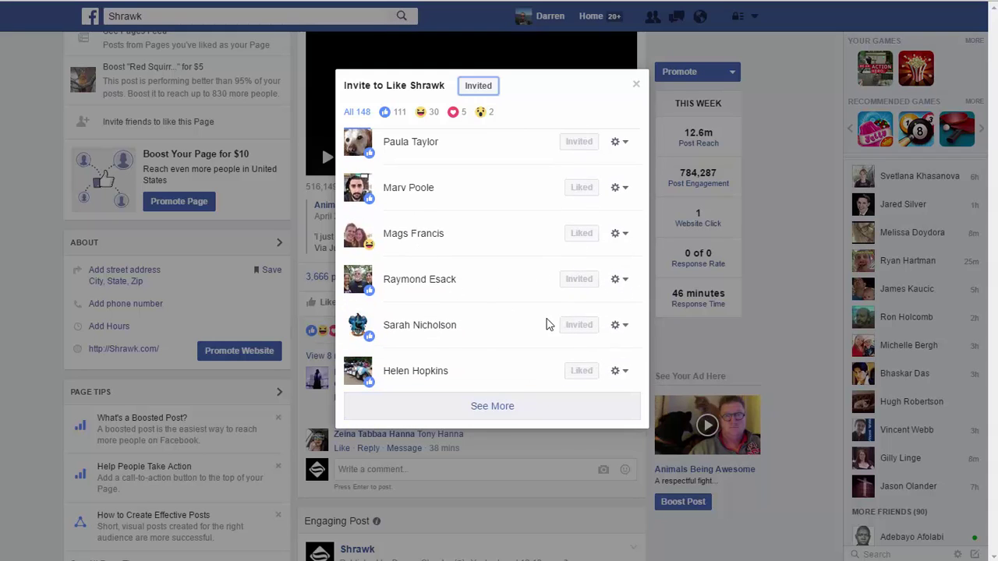
{"action": "left_click", "coordinate": [508, 407]}
{"action": "scroll", "coordinate": [514, 330], "scroll_direction": "down", "scroll_amount": 4}
{"action": "scroll", "coordinate": [515, 330], "scroll_direction": "down", "scroll_amount": 3}
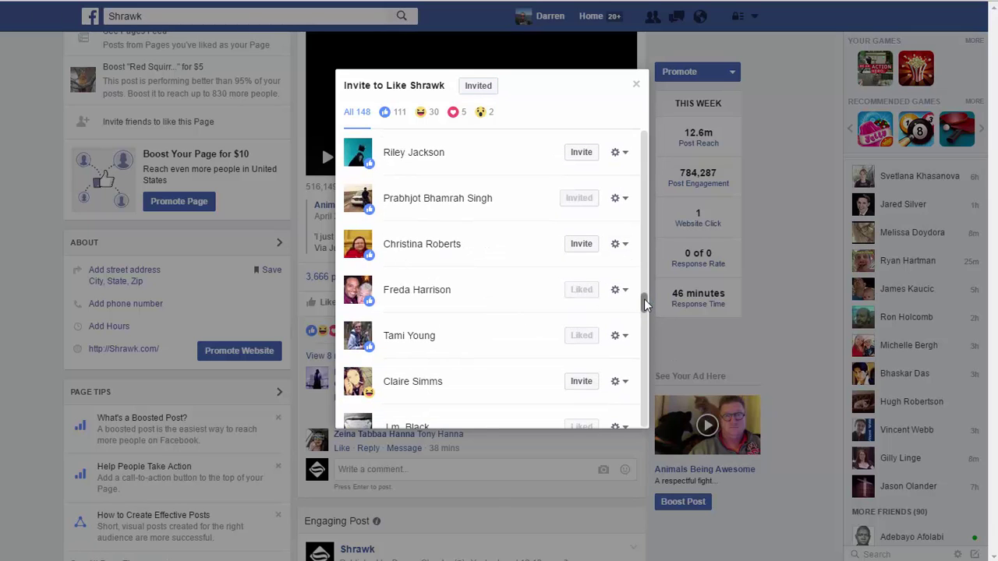
{"action": "left_click_drag", "start_coordinate": [644, 289], "coordinate": [645, 417]}
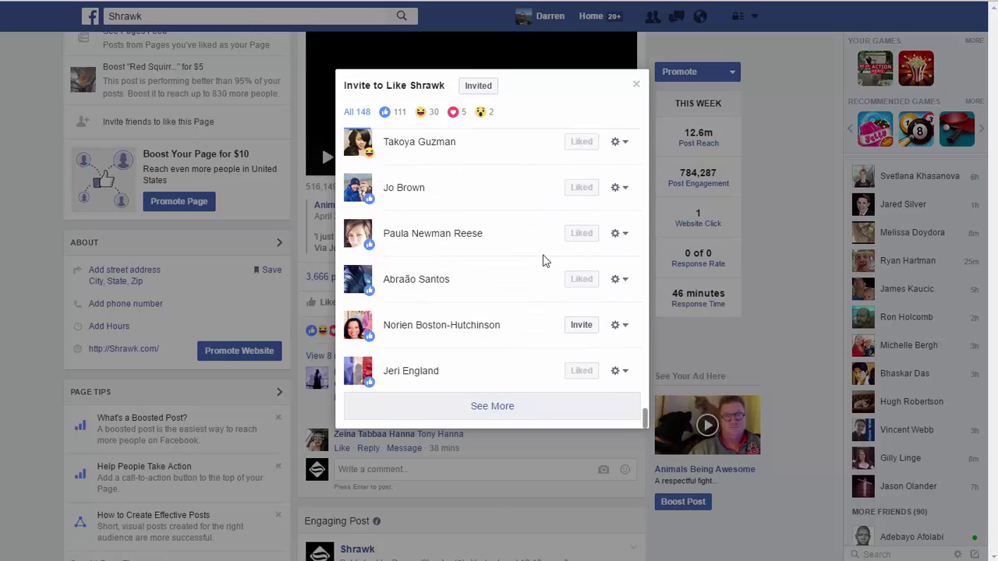
{"action": "left_click", "coordinate": [507, 404]}
Go through the newly loaded people and invite all of them to like the Shrawk page.
{"action": "scroll", "coordinate": [531, 307], "scroll_direction": "down", "scroll_amount": 1}
{"action": "scroll", "coordinate": [646, 336], "scroll_direction": "down", "scroll_amount": 3}
{"action": "scroll", "coordinate": [647, 338], "scroll_direction": "up", "scroll_amount": 1}
{"action": "scroll", "coordinate": [646, 341], "scroll_direction": "down", "scroll_amount": 2}
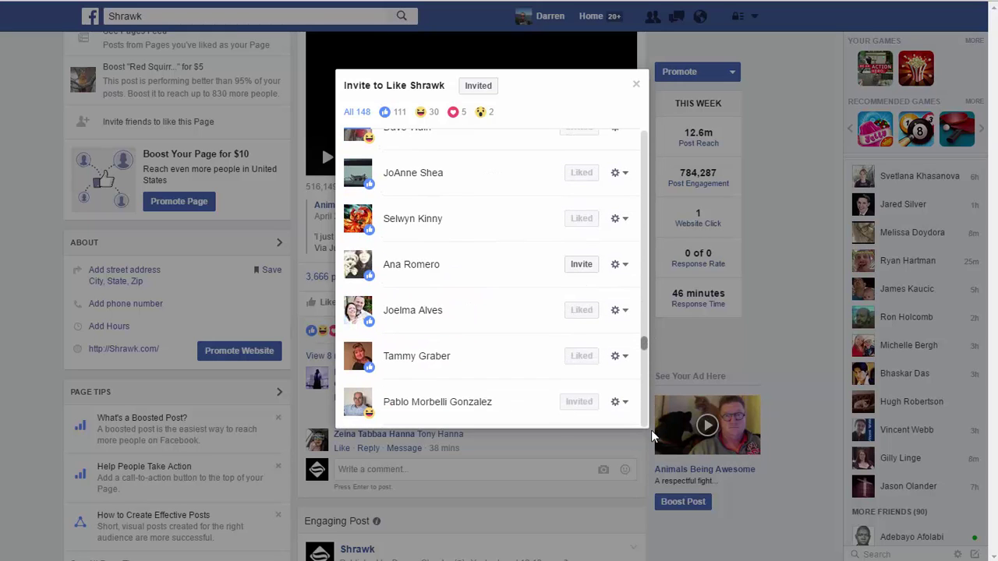
{"action": "left_click_drag", "start_coordinate": [644, 347], "coordinate": [627, 424]}
{"action": "scroll", "coordinate": [537, 303], "scroll_direction": "up", "scroll_amount": 3}
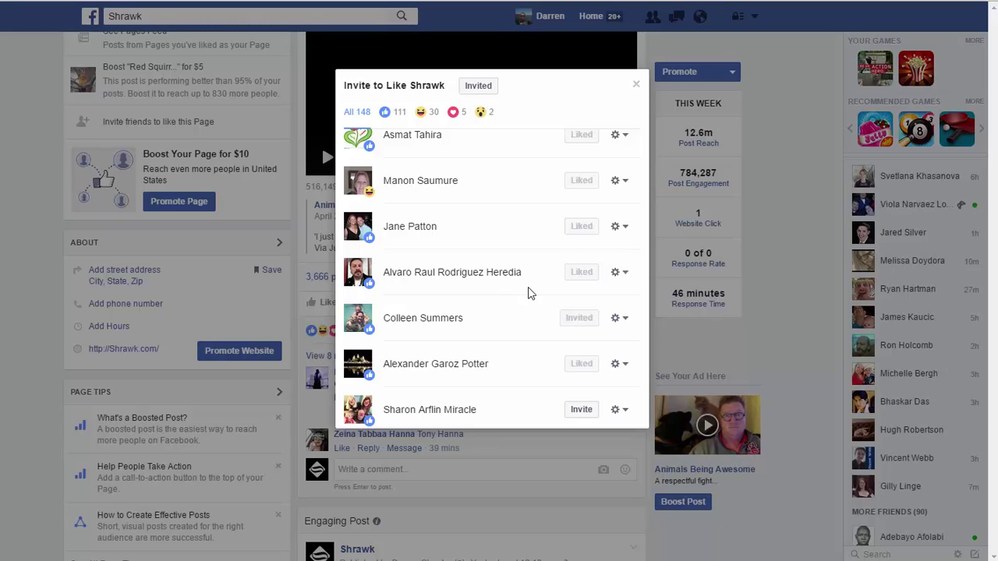
{"action": "left_click", "coordinate": [493, 88]}
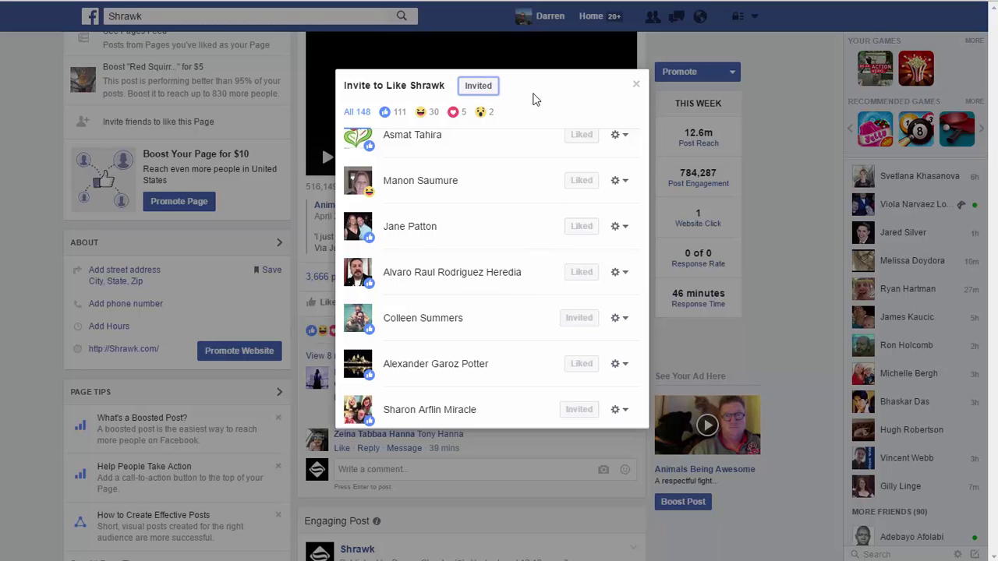